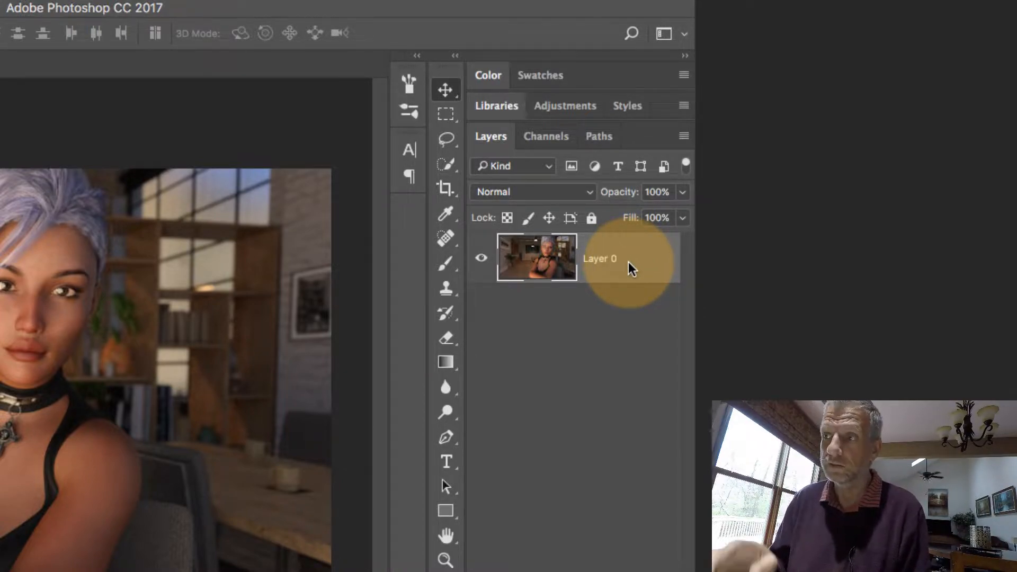
# Duplicate the image layer so a copy sits beneath the original
pyautogui.moveTo(629, 261); pyautogui.dragTo(624, 299)
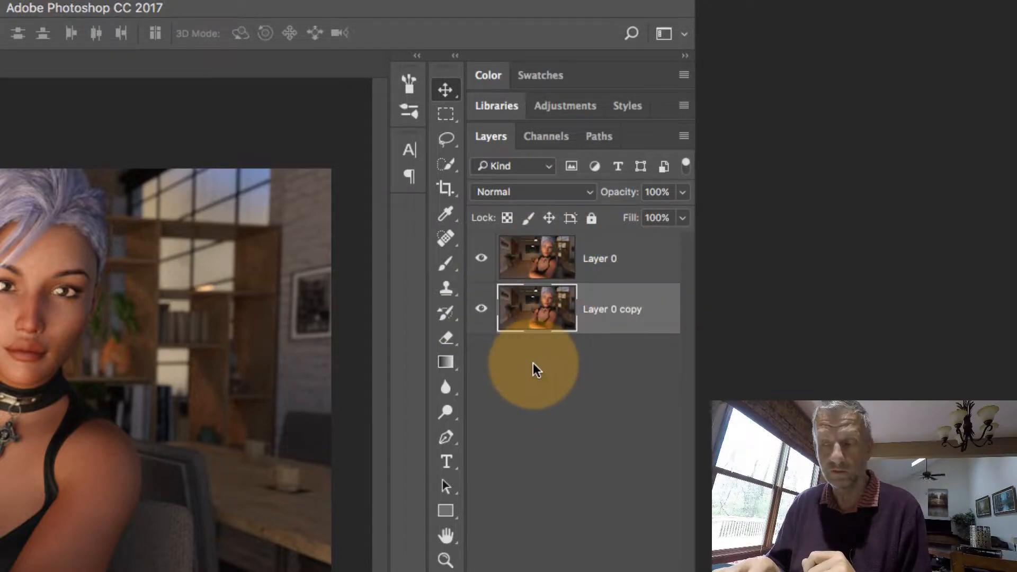
pyautogui.rightClick(653, 308)
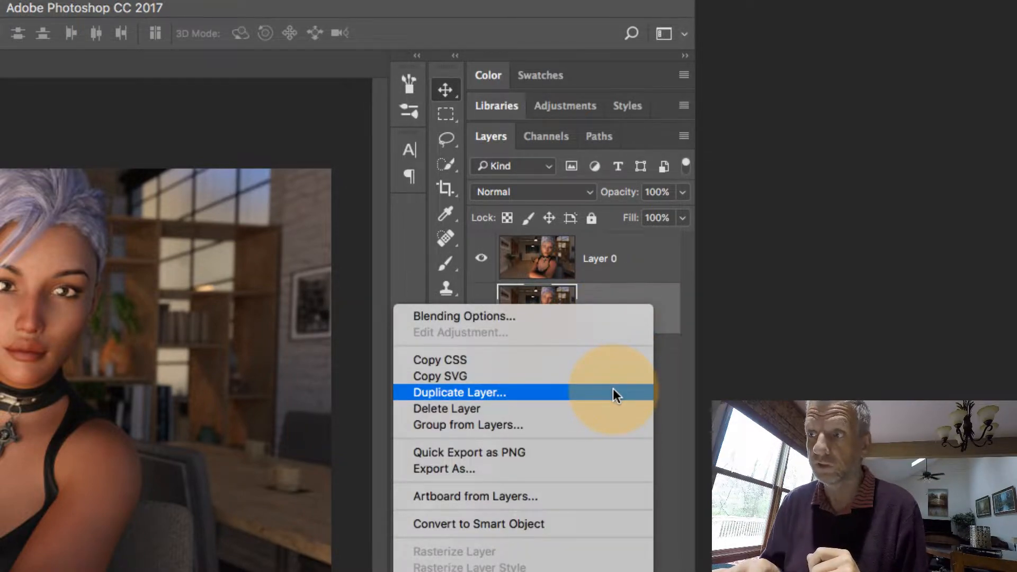
pyautogui.click(665, 412)
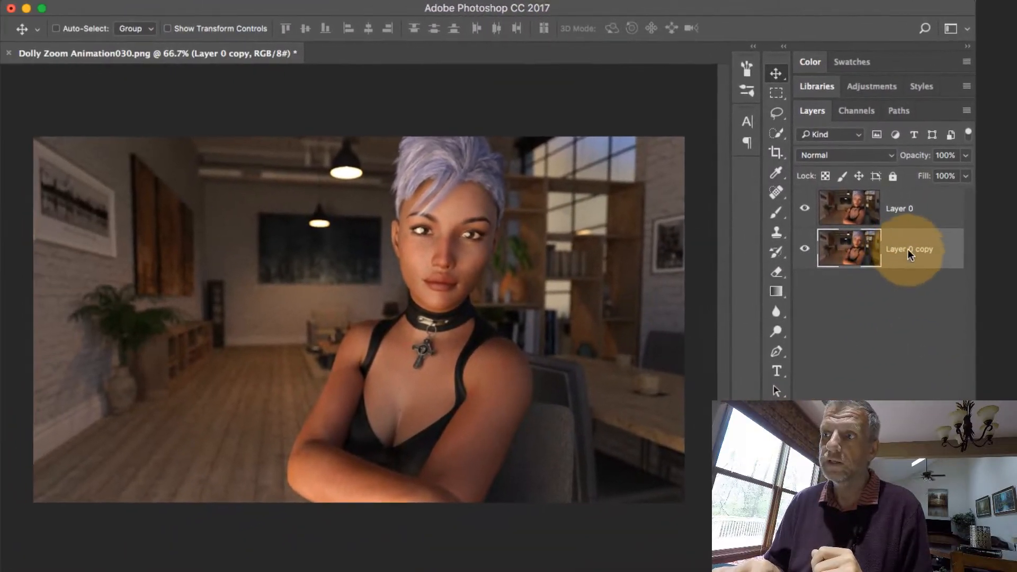
# Select Layer 0 and convert it to a smart object
pyautogui.click(854, 204)
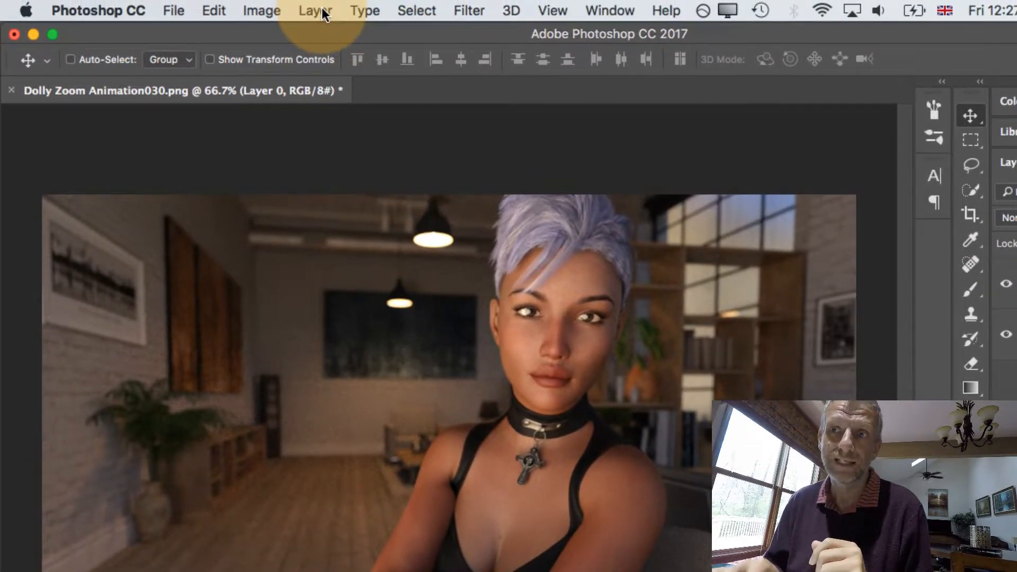
pyautogui.click(306, 6)
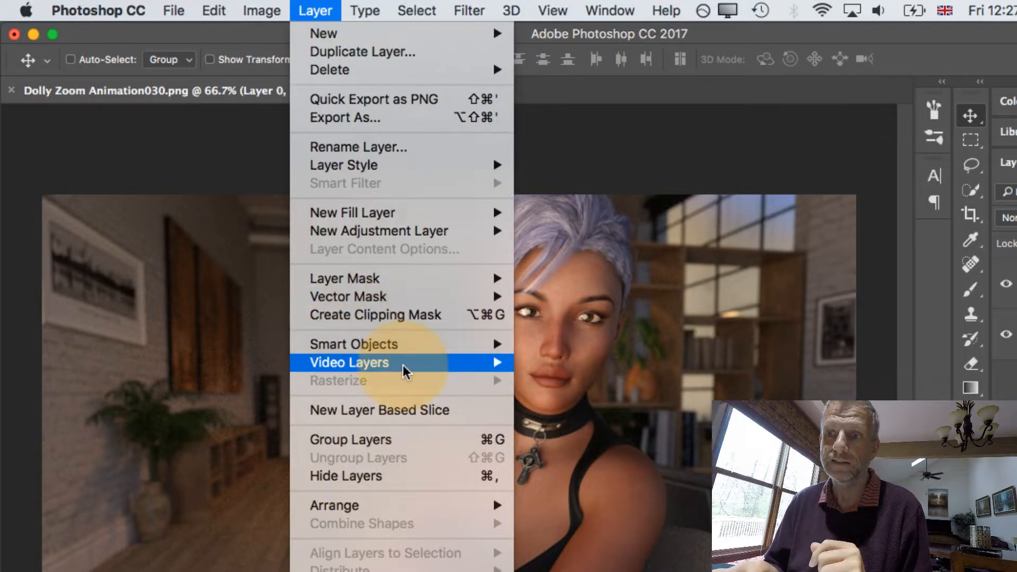
pyautogui.moveTo(424, 350)
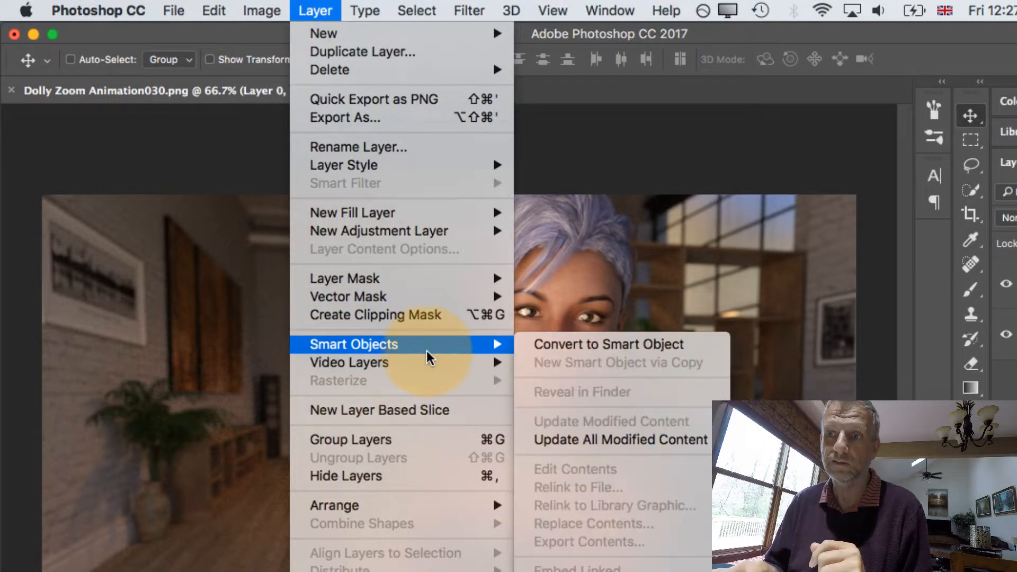
pyautogui.click(695, 345)
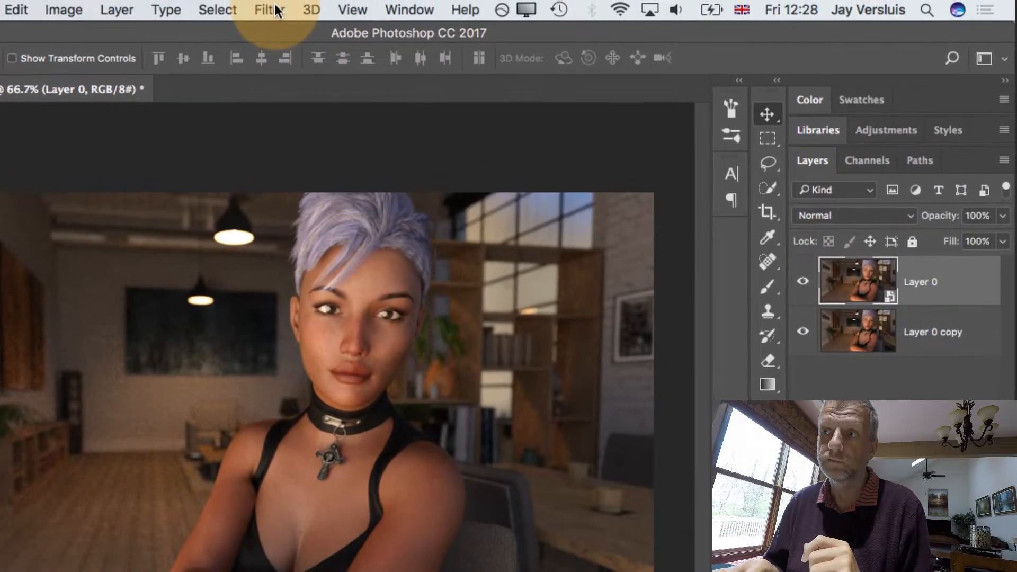
pyautogui.click(271, 10)
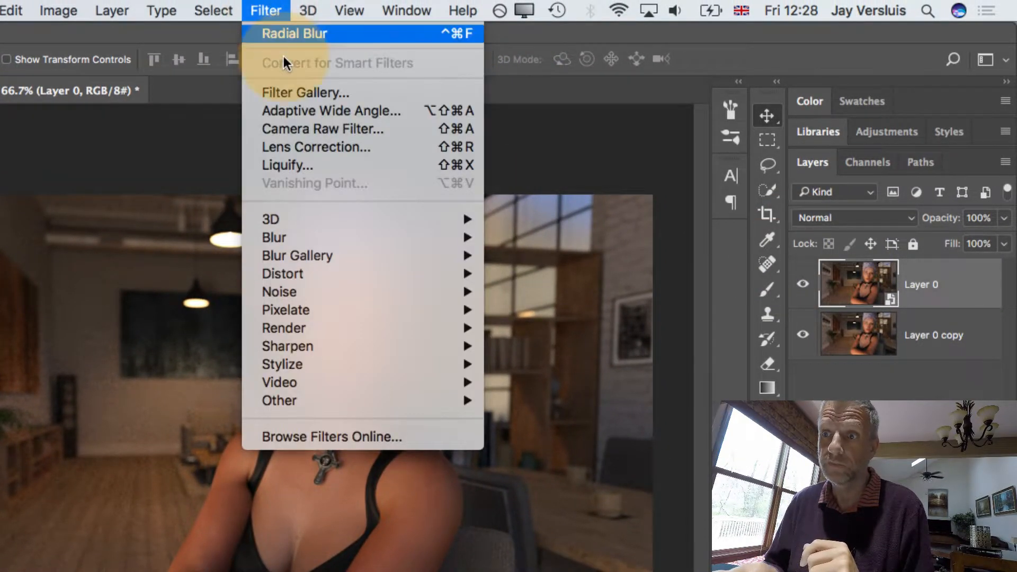
pyautogui.moveTo(336, 241)
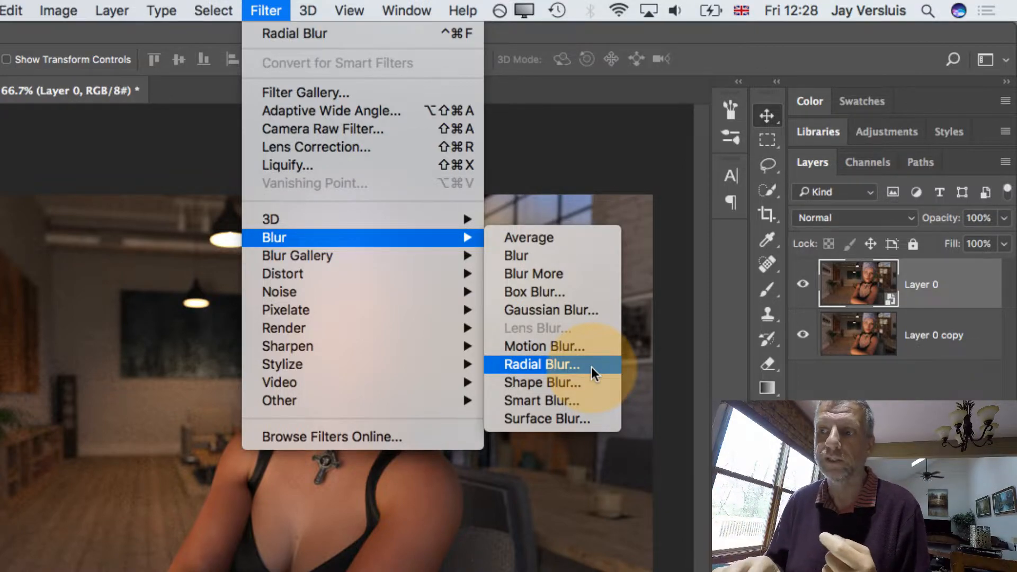
pyautogui.click(599, 381)
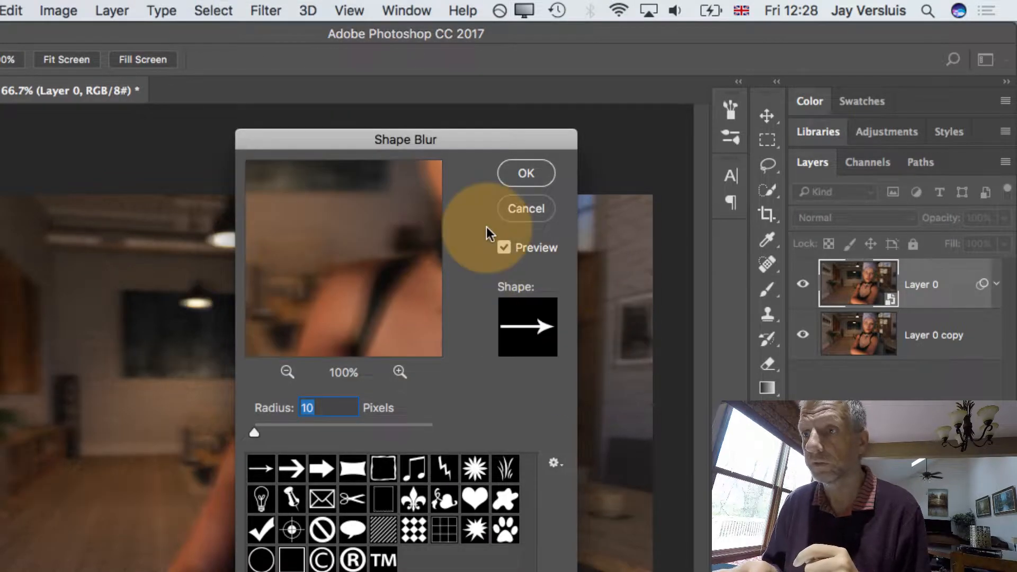
pyautogui.click(526, 209)
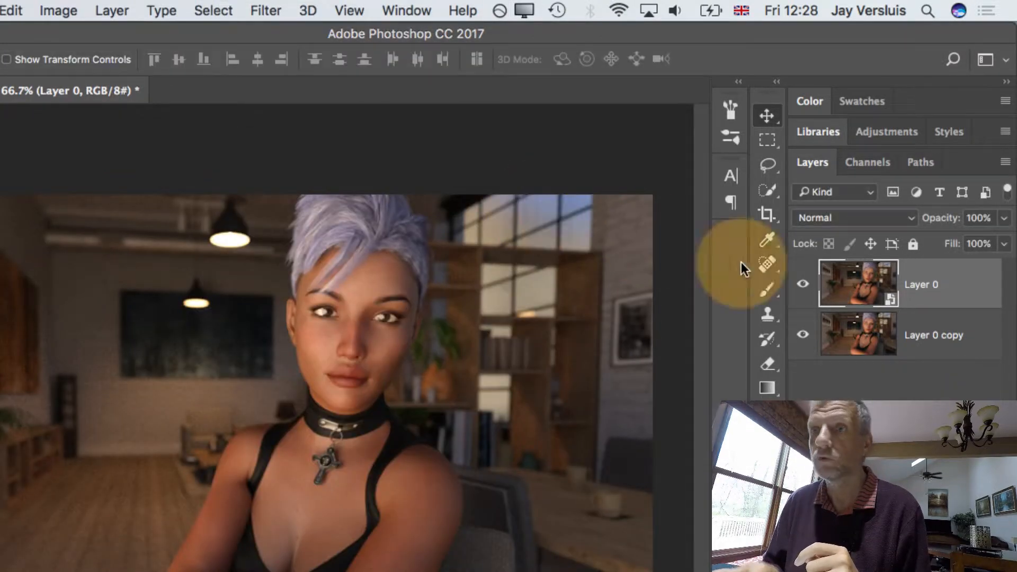
# Apply a Radial Blur to Layer 0 with Zoom method, amount 30 and Good quality
pyautogui.click(282, 8)
pyautogui.moveTo(390, 242)
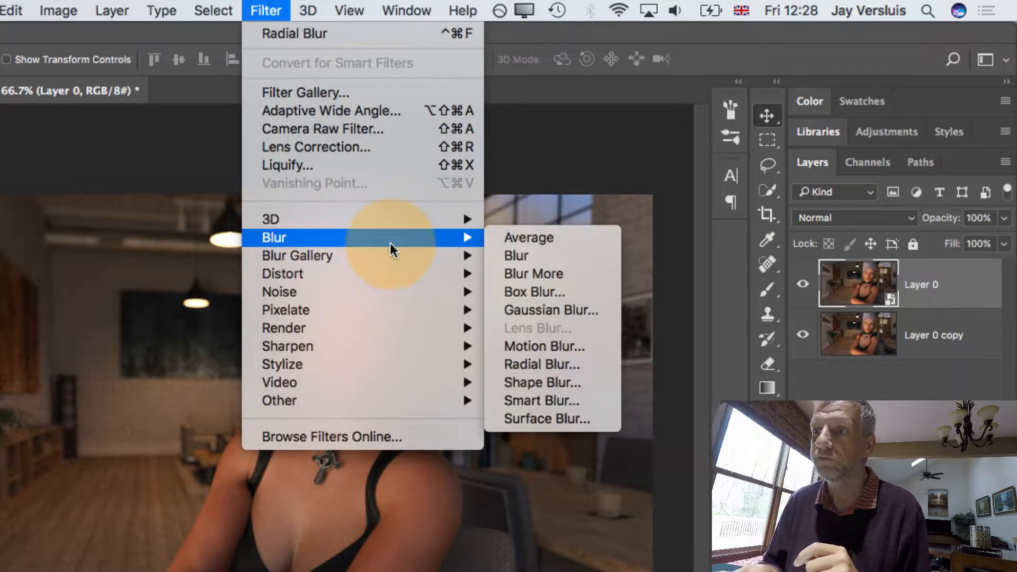
pyautogui.click(584, 361)
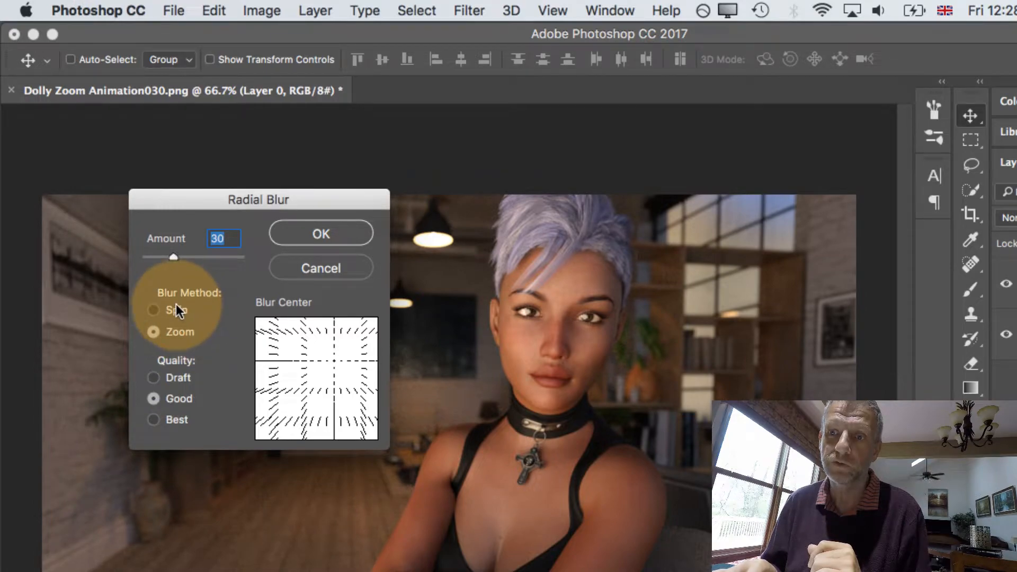
pyautogui.click(176, 311)
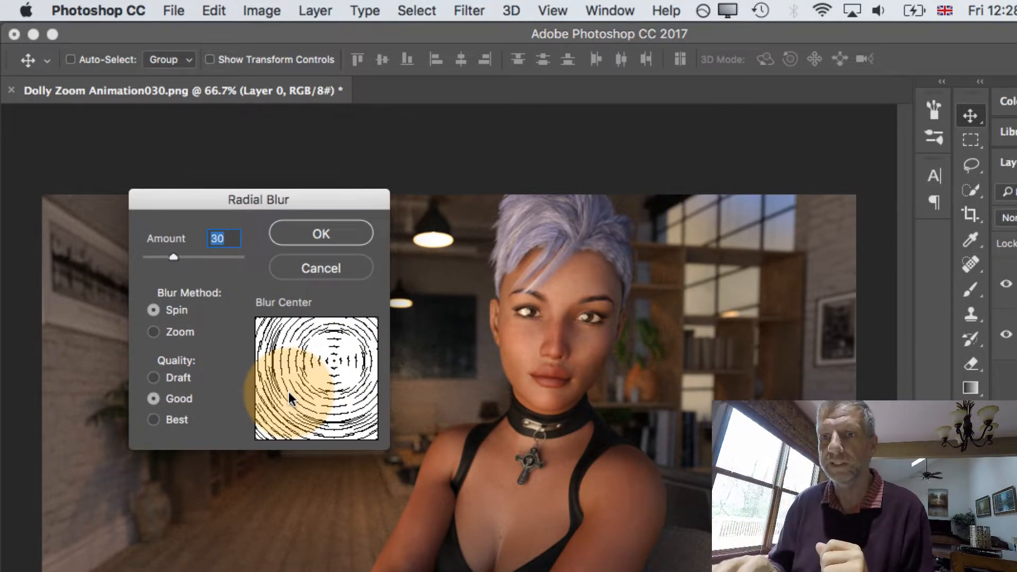
pyautogui.click(180, 336)
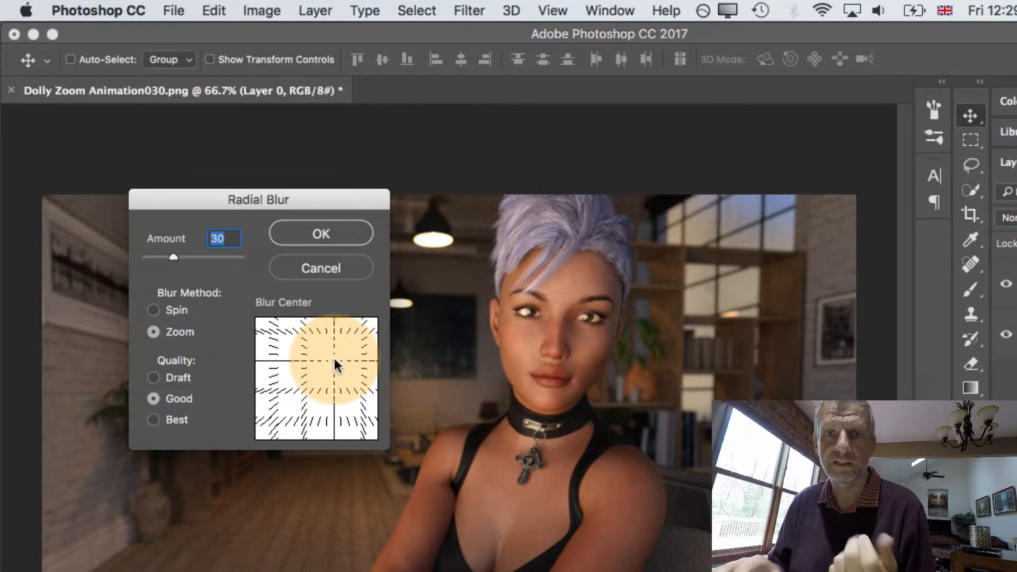
pyautogui.moveTo(334, 358); pyautogui.dragTo(323, 383)
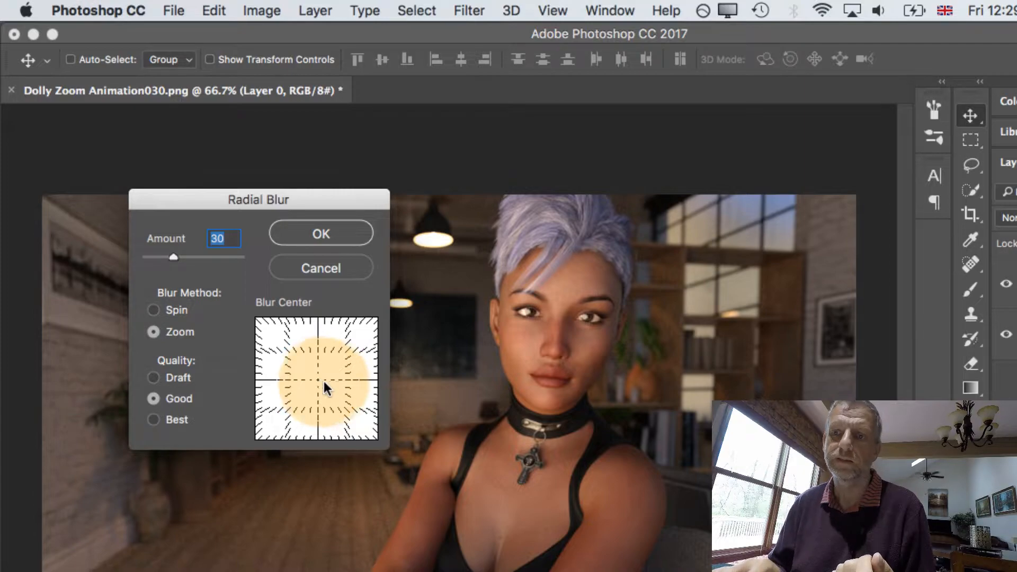
pyautogui.click(184, 425)
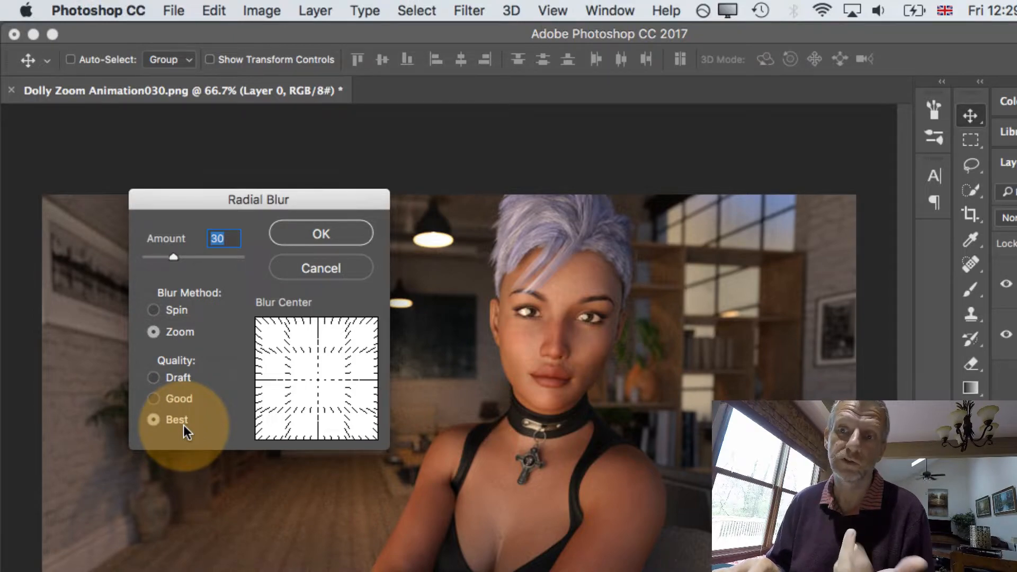
pyautogui.click(182, 400)
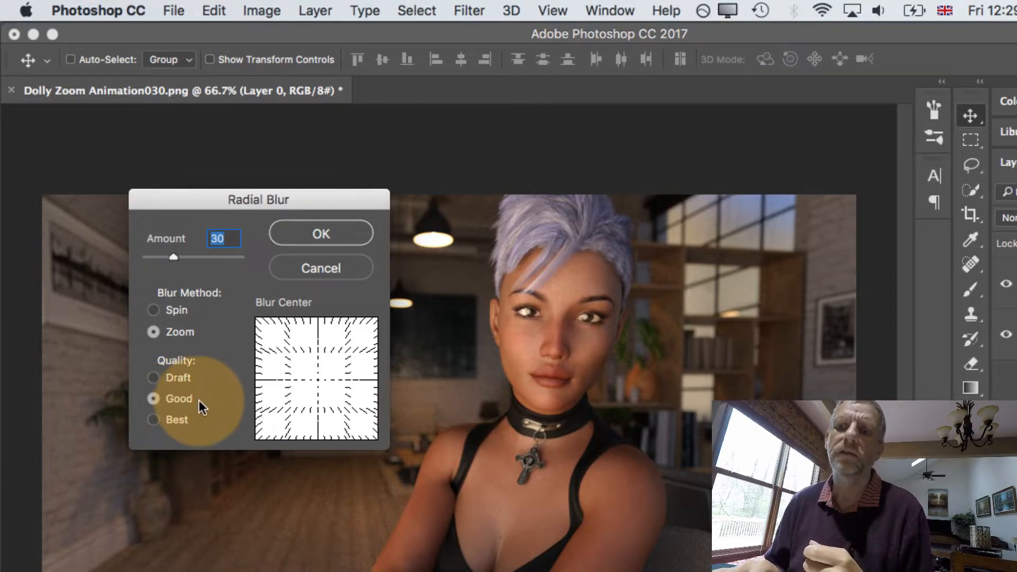
pyautogui.click(344, 233)
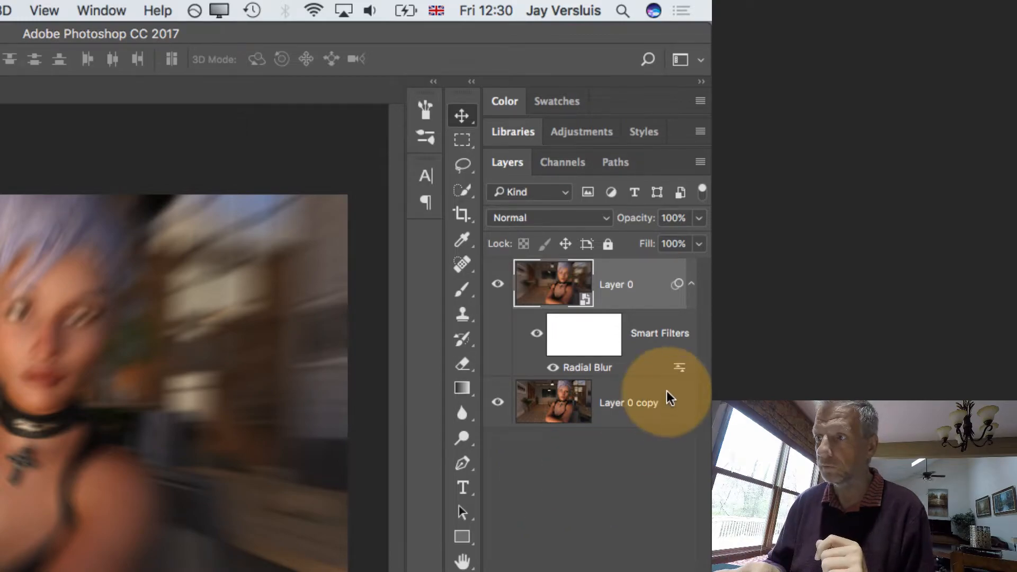
# Reopen the Radial Blur smart filter, set the amount to 50 and move the blur center slightly upward
pyautogui.doubleClick(587, 366)
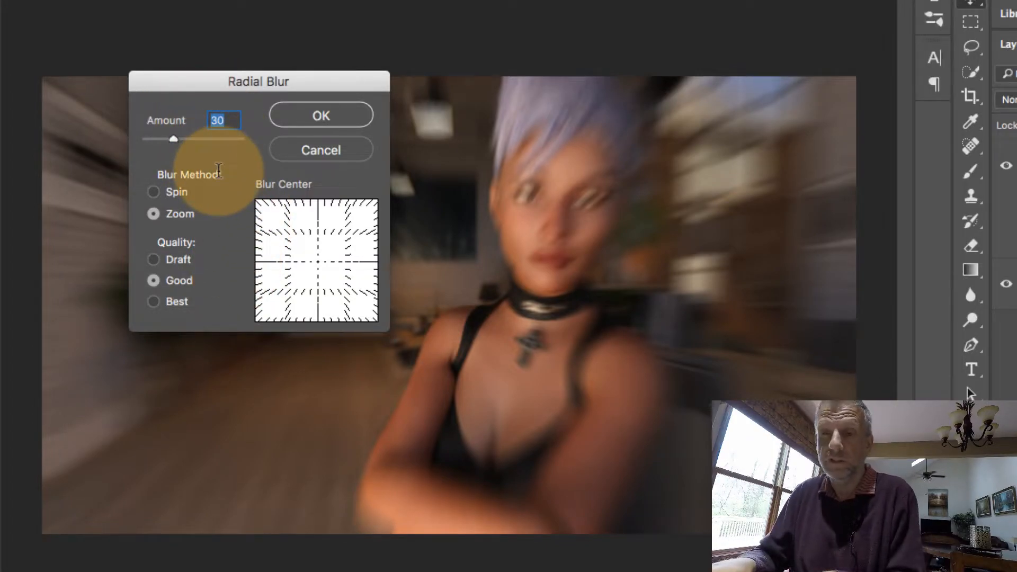
pyautogui.write('50')
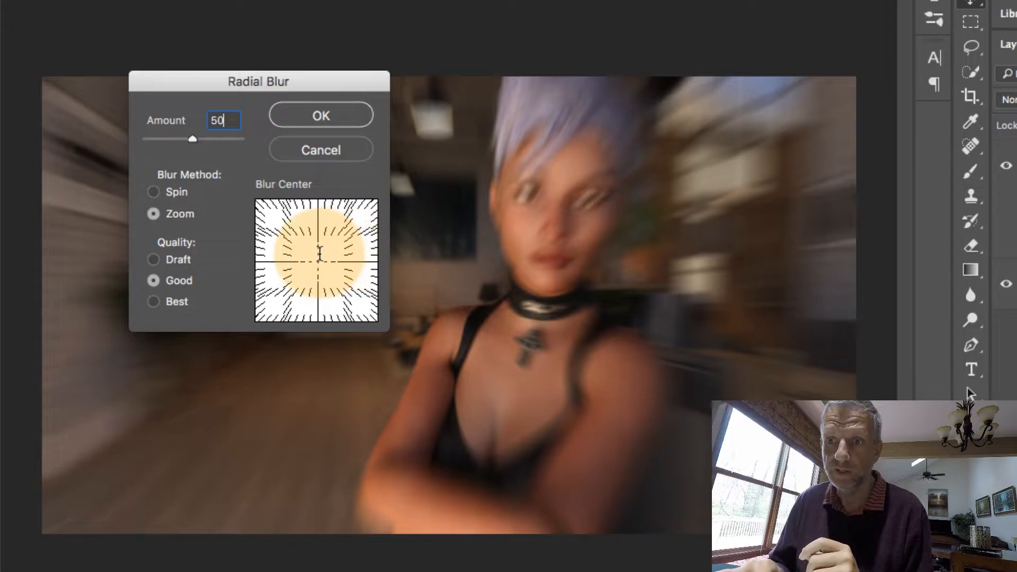
pyautogui.moveTo(319, 258); pyautogui.dragTo(327, 243)
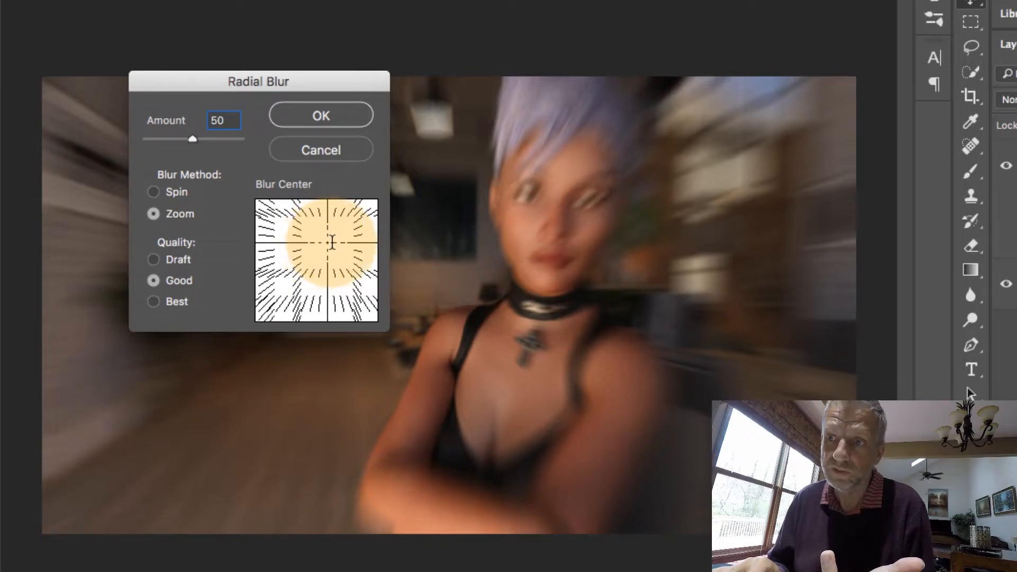
pyautogui.click(331, 115)
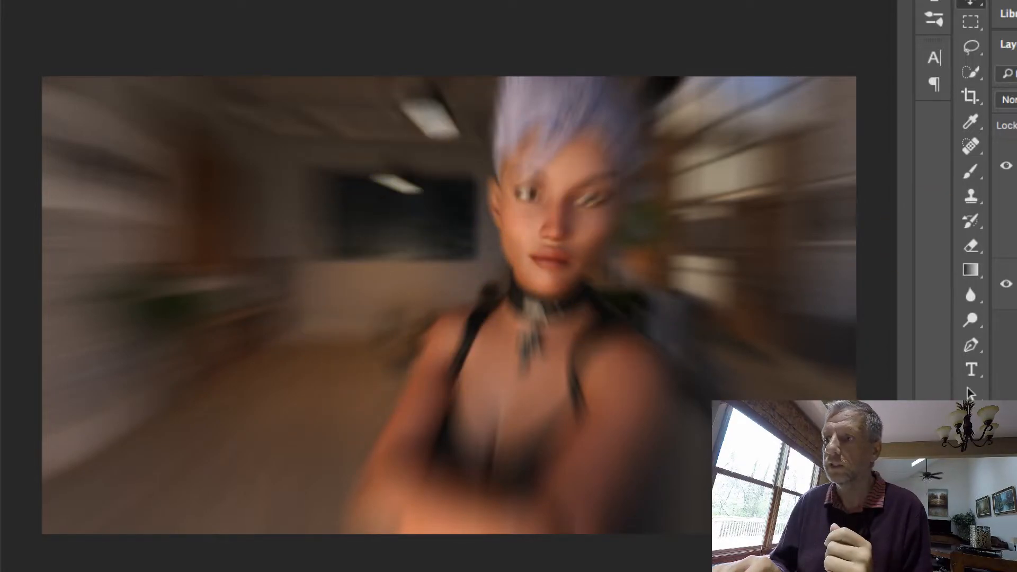
# Reopen the Radial Blur settings, nudge the blur center and set the amount to 40
pyautogui.doubleClick(1015, 238)
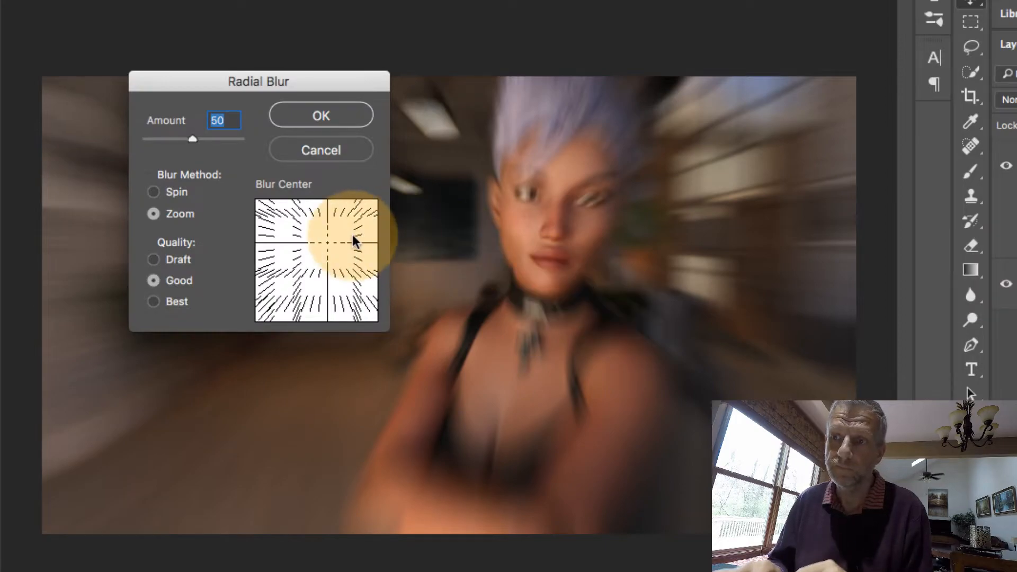
pyautogui.moveTo(326, 242); pyautogui.dragTo(332, 244)
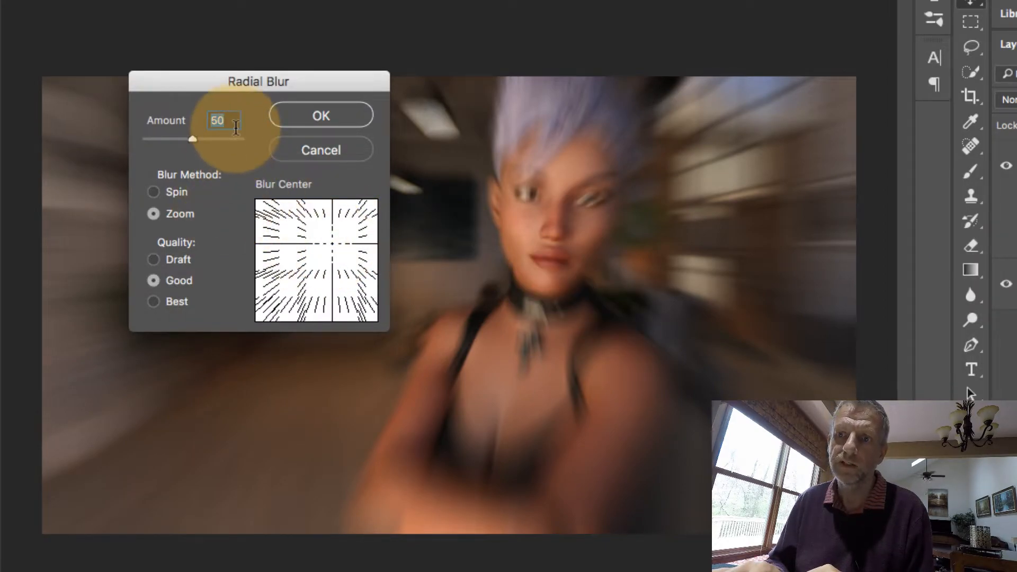
pyautogui.write('40')
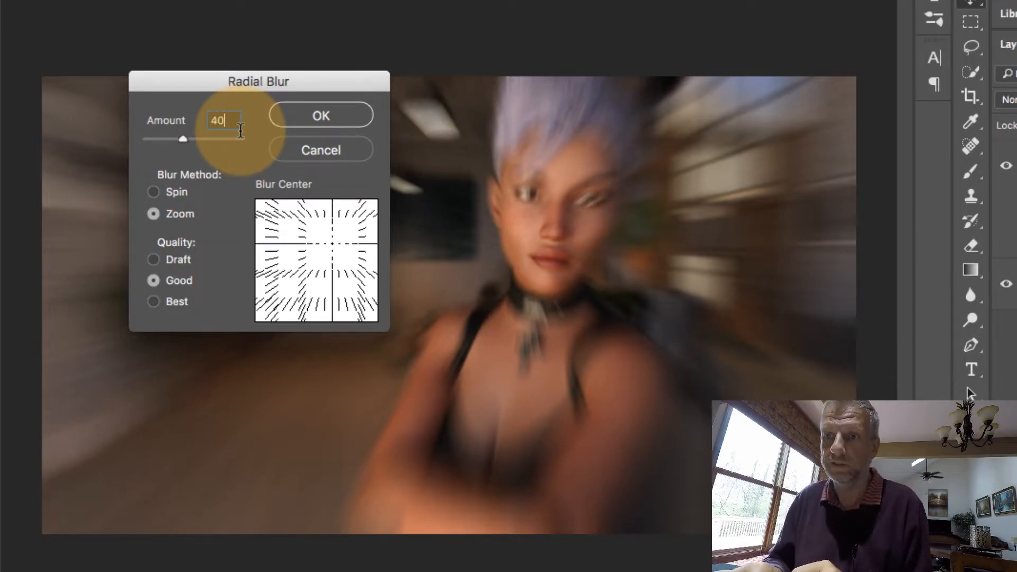
pyautogui.click(335, 114)
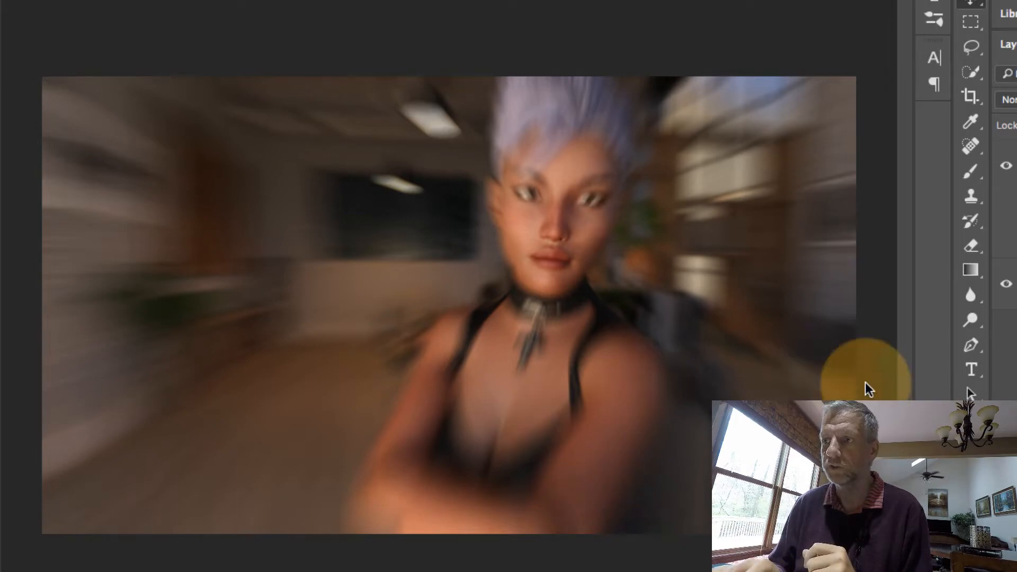
# Toggle the blurred layer's visibility off and on to compare with the original
pyautogui.click(1005, 168)
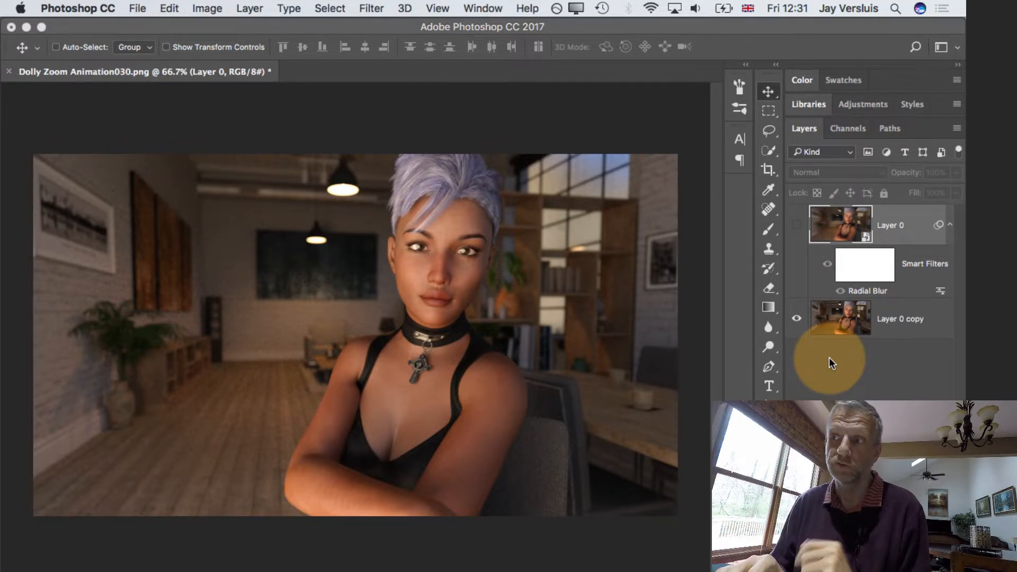
pyautogui.click(797, 224)
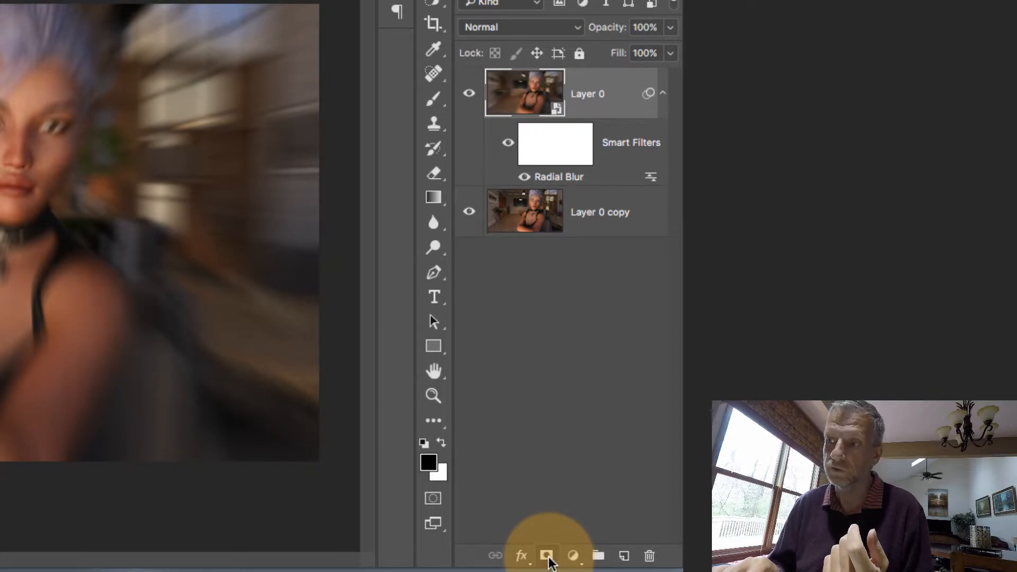
# Add a layer mask to Layer 0 and select the mask thumbnail
pyautogui.click(548, 556)
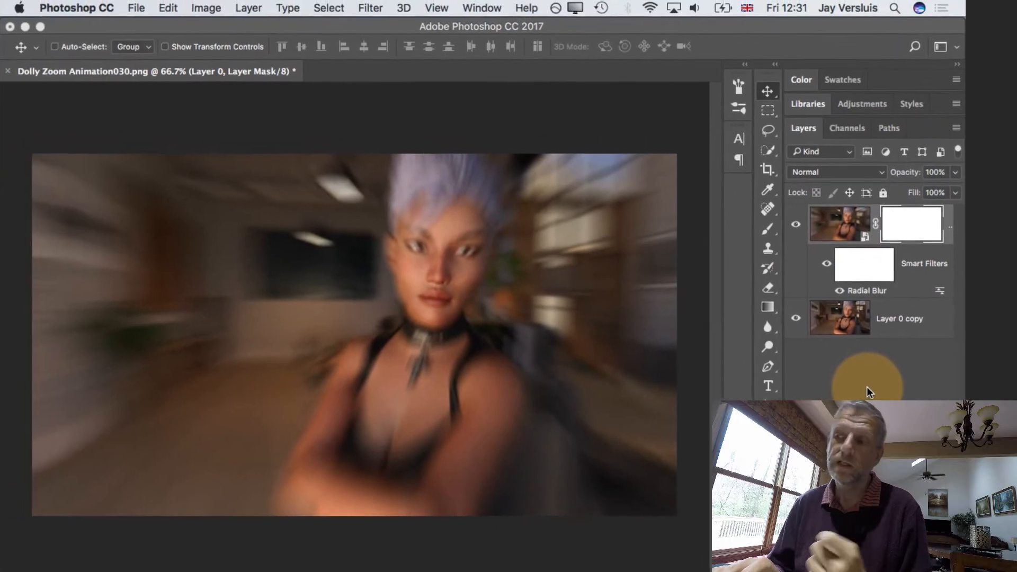
pyautogui.click(847, 221)
pyautogui.click(911, 227)
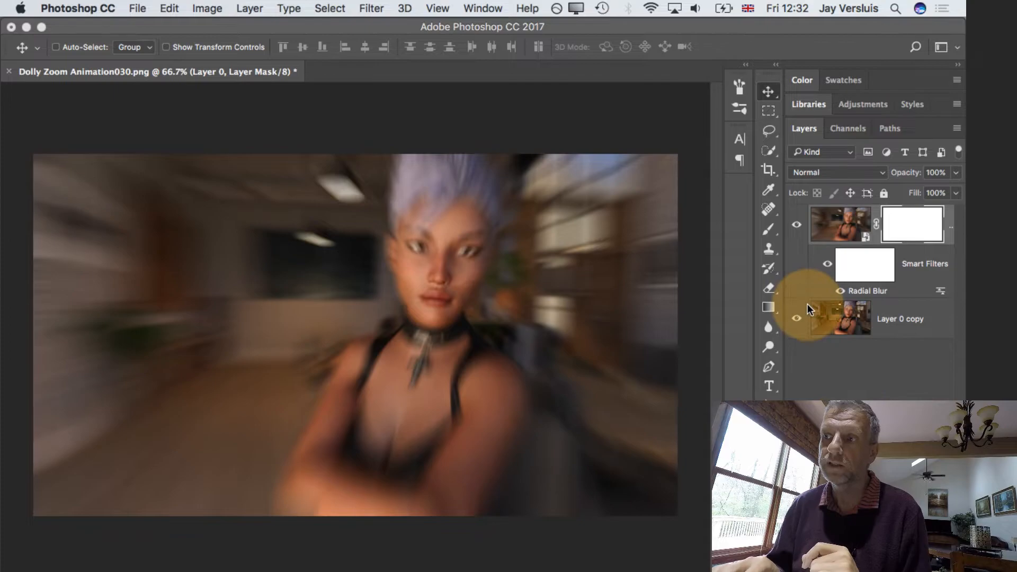
# Select the Brush tool with a soft 90 px brush and reset the default foreground and background colors
pyautogui.click(773, 231)
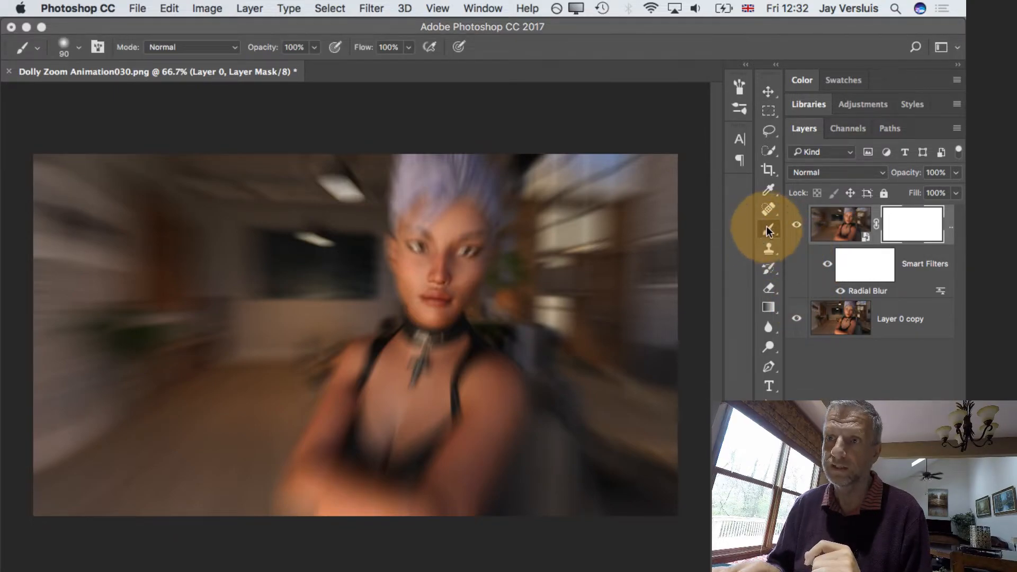
pyautogui.click(79, 51)
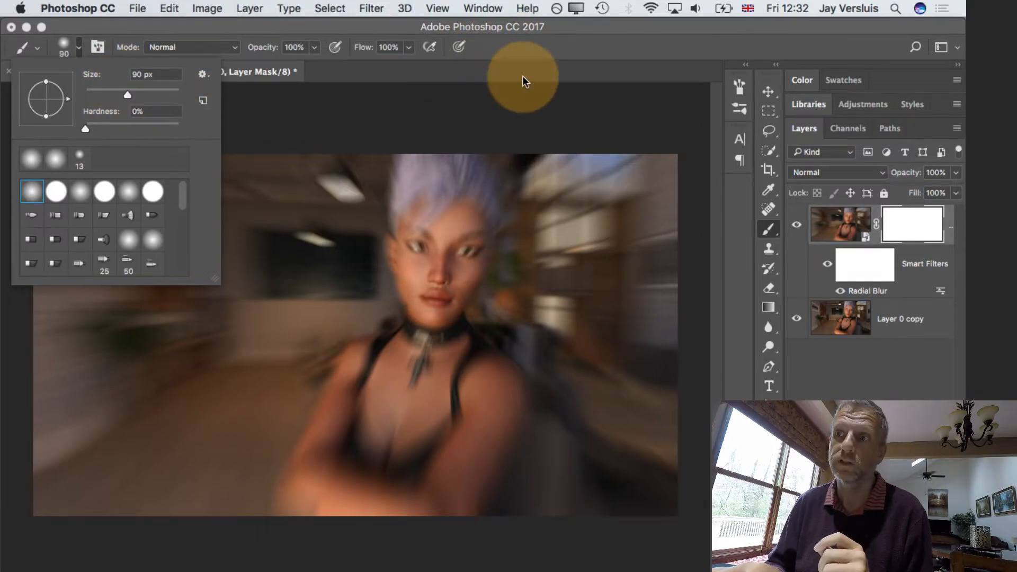
pyautogui.click(609, 31)
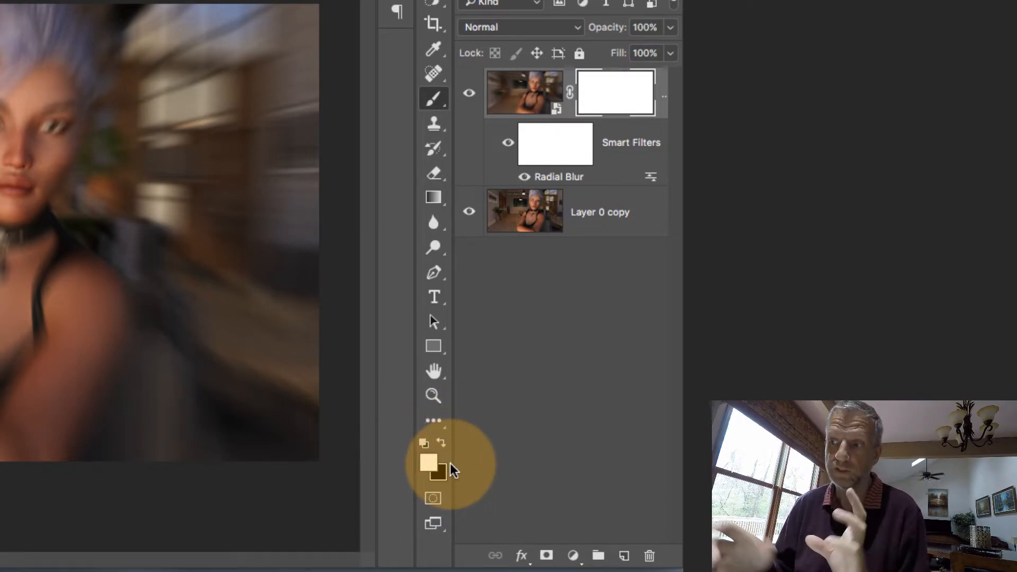
pyautogui.press('d')
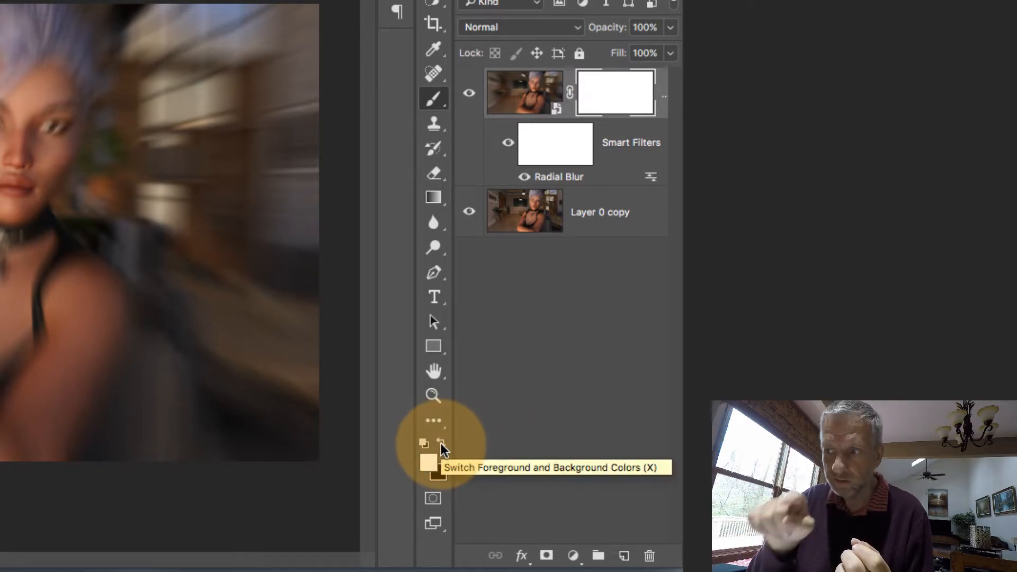
# Set black as the foreground color and paint on the layer mask over the face to reveal it sharp
pyautogui.click(443, 445)
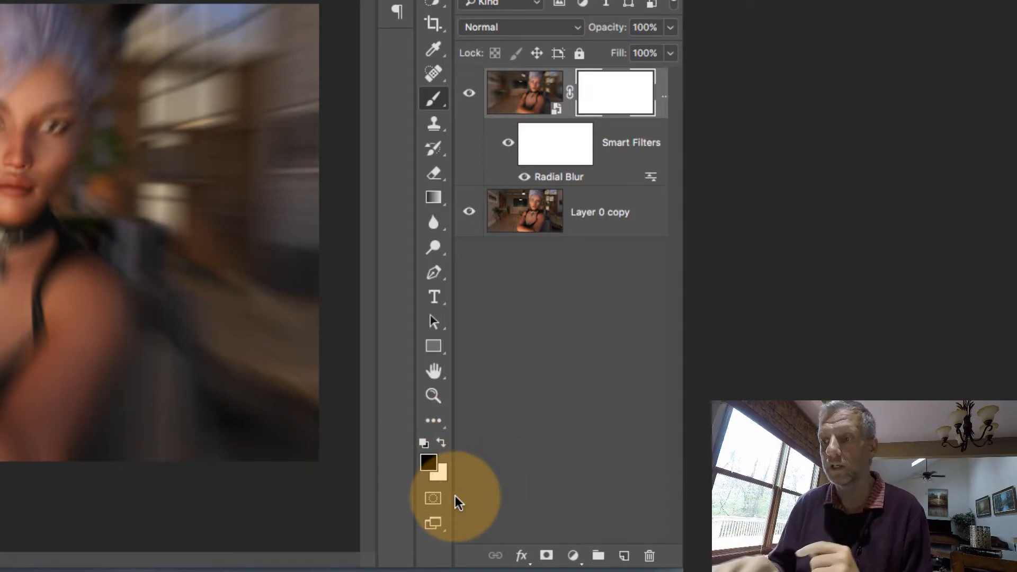
pyautogui.click(424, 442)
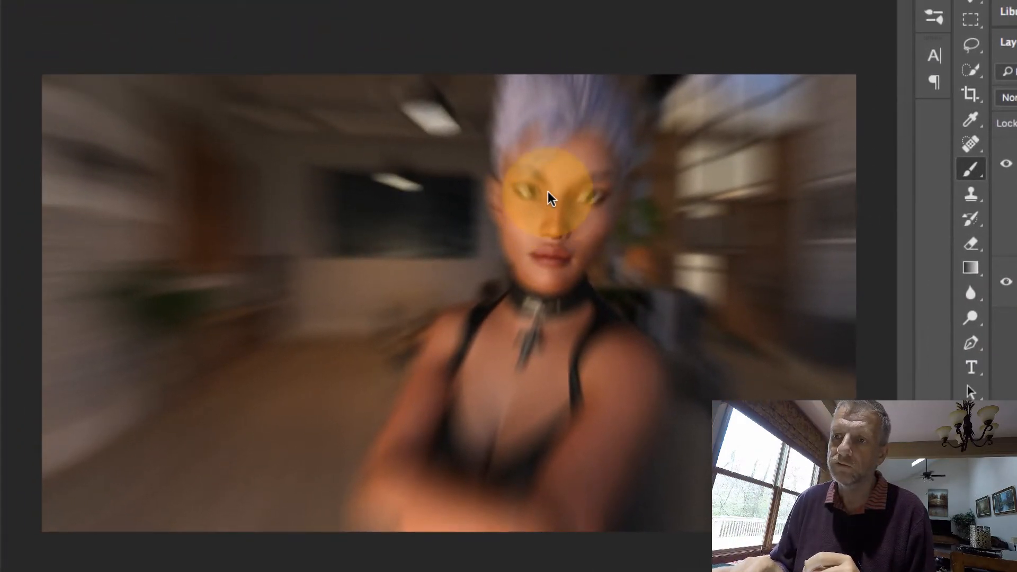
pyautogui.press('super+plus')
pyautogui.press('super+plus')
pyautogui.hscroll(5, 452, 179)
pyautogui.scroll(3, 452, 179)
pyautogui.scroll(-3, 550, 197)
pyautogui.hscroll(-2, 550, 197)
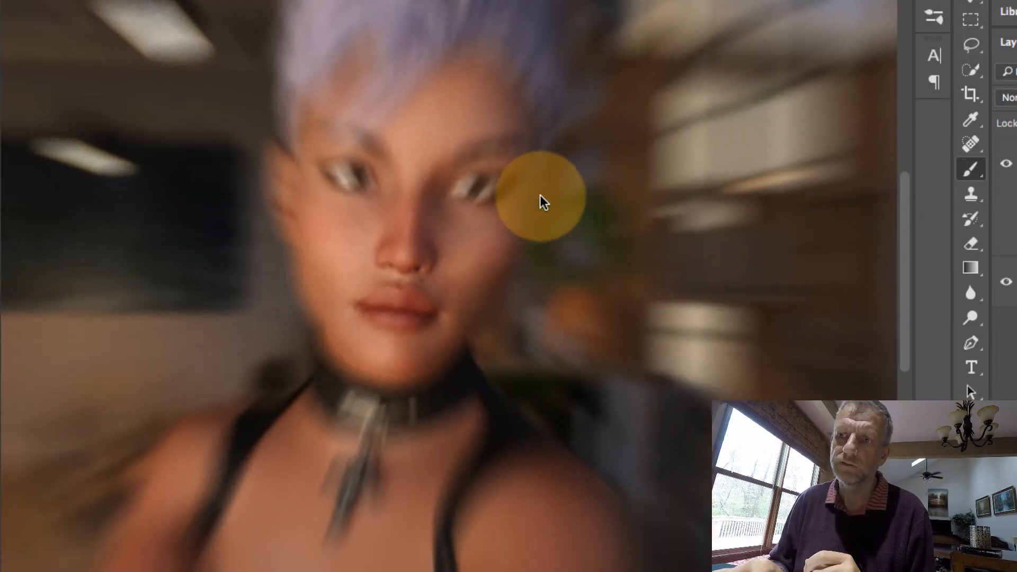
pyautogui.moveTo(434, 191)
pyautogui.mouseDown()
pyautogui.moveTo(384, 212)
pyautogui.moveTo(386, 181)
pyautogui.moveTo(365, 172)
pyautogui.moveTo(346, 205)
pyautogui.moveTo(378, 102)
pyautogui.moveTo(435, 112)
pyautogui.moveTo(457, 147)
pyautogui.moveTo(399, 81)
pyautogui.moveTo(362, 79)
pyautogui.moveTo(346, 113)
pyautogui.moveTo(472, 111)
pyautogui.moveTo(481, 185)
pyautogui.moveTo(438, 269)
pyautogui.moveTo(379, 276)
pyautogui.moveTo(357, 176)
pyautogui.moveTo(349, 285)
pyautogui.moveTo(352, 199)
pyautogui.moveTo(340, 170)
pyautogui.moveTo(340, 252)
pyautogui.moveTo(336, 180)
pyautogui.moveTo(378, 353)
pyautogui.moveTo(522, 167)
pyautogui.moveTo(471, 296)
pyautogui.moveTo(489, 120)
pyautogui.moveTo(385, 79)
pyautogui.moveTo(339, 150)
pyautogui.moveTo(339, 108)
pyautogui.moveTo(380, 237)
pyautogui.moveTo(374, 99)
pyautogui.moveTo(432, 158)
pyautogui.moveTo(642, 293)
pyautogui.mouseUp()
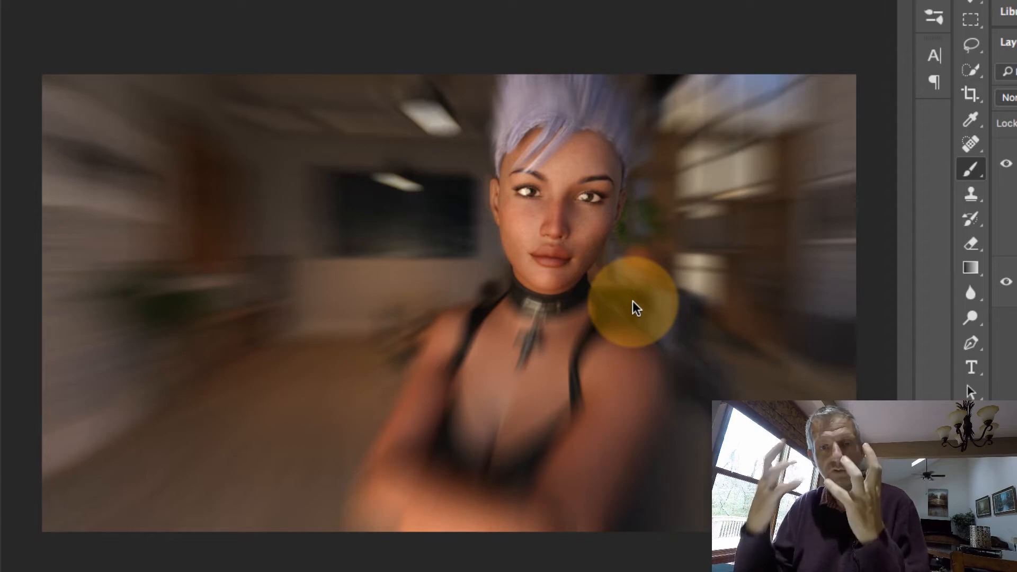
# Continue painting black on the mask over the neck, shoulders and arms to unblur the figure
pyautogui.scroll(3, 591, 283)
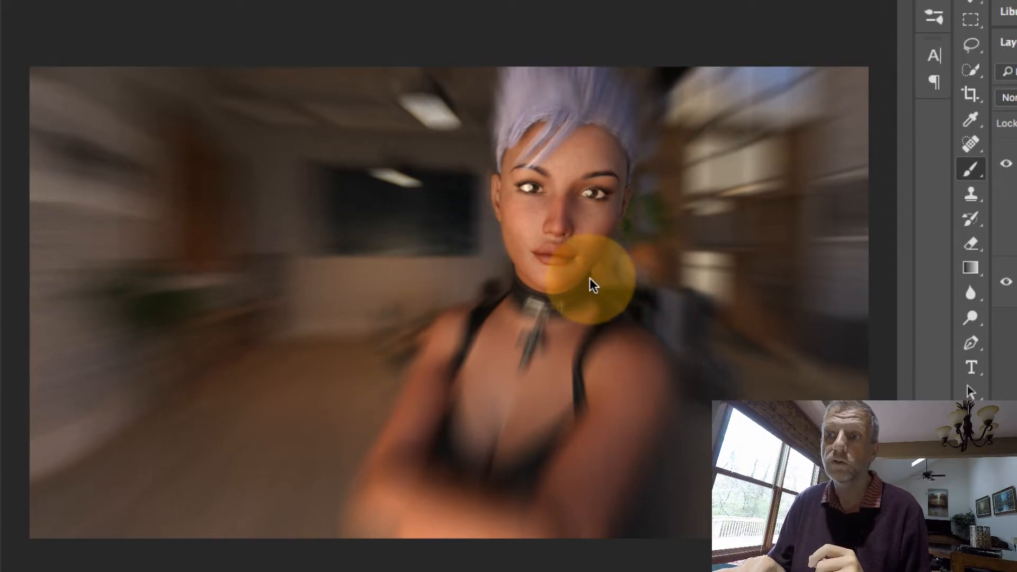
pyautogui.scroll(-5, 591, 279)
pyautogui.hscroll(4, 591, 279)
pyautogui.moveTo(464, 96)
pyautogui.mouseDown()
pyautogui.moveTo(432, 82)
pyautogui.moveTo(513, 102)
pyautogui.moveTo(341, 143)
pyautogui.moveTo(177, 367)
pyautogui.moveTo(312, 278)
pyautogui.moveTo(237, 450)
pyautogui.moveTo(371, 433)
pyautogui.moveTo(415, 472)
pyautogui.moveTo(587, 202)
pyautogui.moveTo(538, 499)
pyautogui.moveTo(460, 555)
pyautogui.moveTo(188, 520)
pyautogui.moveTo(246, 265)
pyautogui.moveTo(197, 368)
pyautogui.moveTo(416, 501)
pyautogui.moveTo(550, 186)
pyautogui.moveTo(572, 345)
pyautogui.moveTo(654, 245)
pyautogui.moveTo(527, 517)
pyautogui.moveTo(565, 368)
pyautogui.moveTo(413, 129)
pyautogui.moveTo(449, 91)
pyautogui.moveTo(593, 220)
pyautogui.moveTo(638, 164)
pyautogui.moveTo(429, 45)
pyautogui.moveTo(411, 220)
pyautogui.moveTo(385, 171)
pyautogui.moveTo(415, 280)
pyautogui.mouseUp()
pyautogui.scroll(10, 565, 368)
pyautogui.press('super+minus')
pyautogui.press('super+minus')
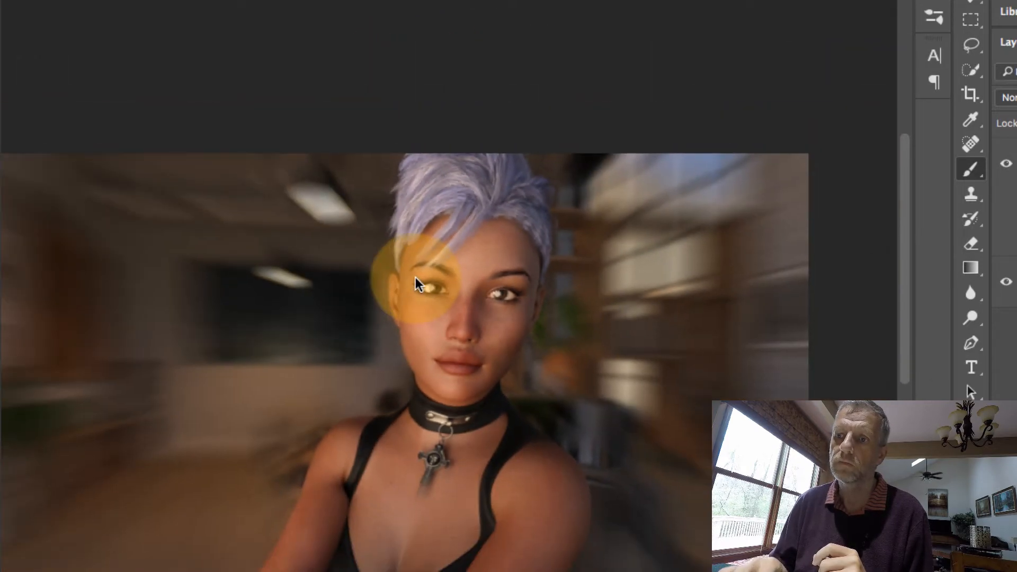
pyautogui.scroll(-8, 533, 400)
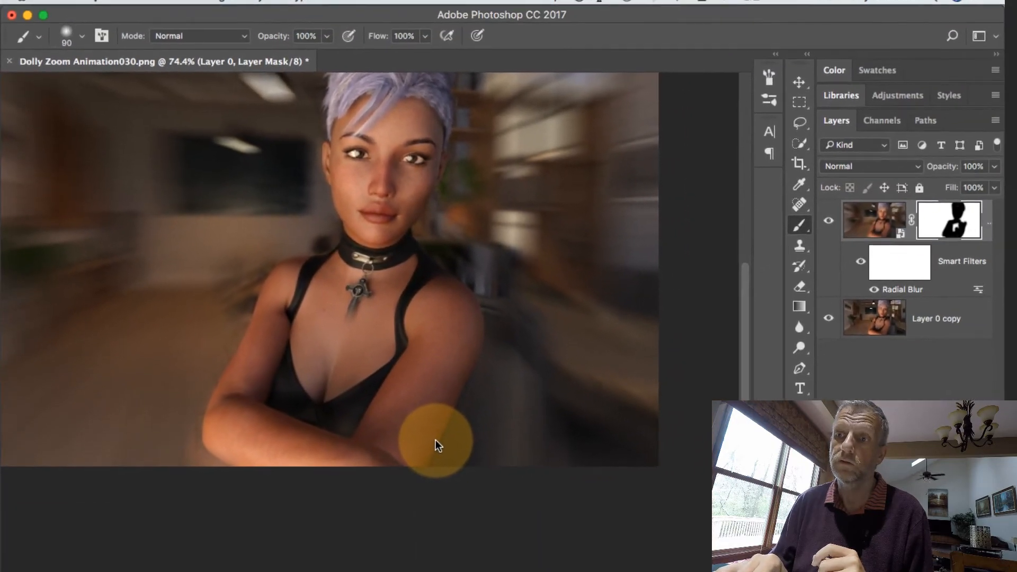
pyautogui.scroll(-2, 529, 428)
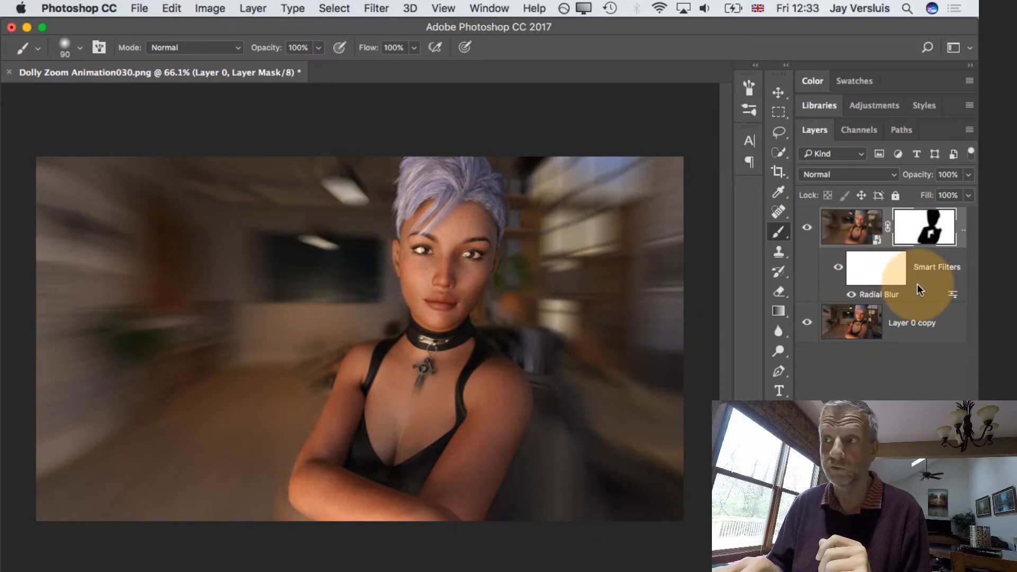
# Display the layer mask on its own and paint black to fill the gaps inside the figure's silhouette
pyautogui.keyDown('alt'); pyautogui.click(927, 225); pyautogui.keyUp('alt')
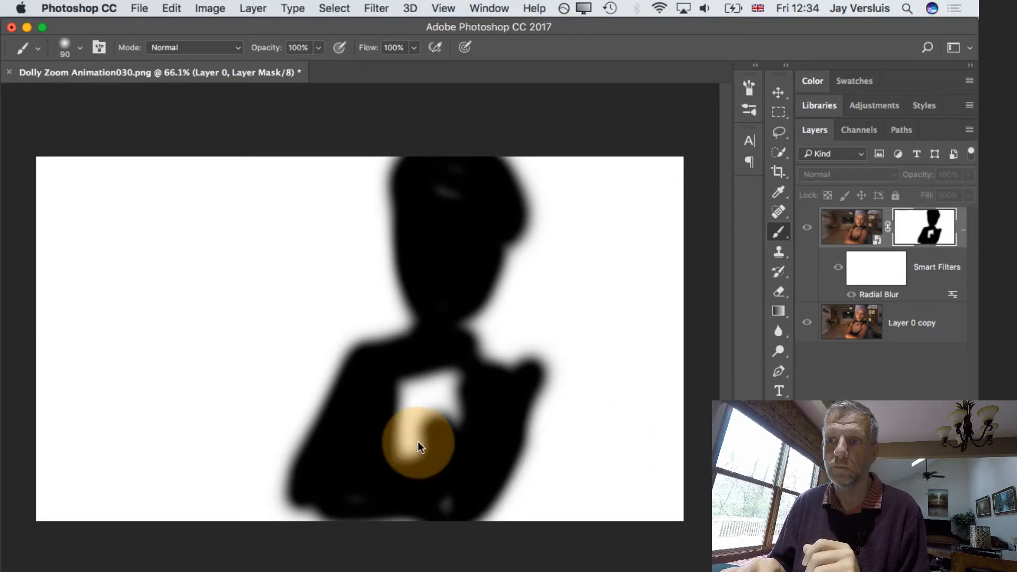
pyautogui.scroll(3, 474, 300)
pyautogui.scroll(1, 473, 300)
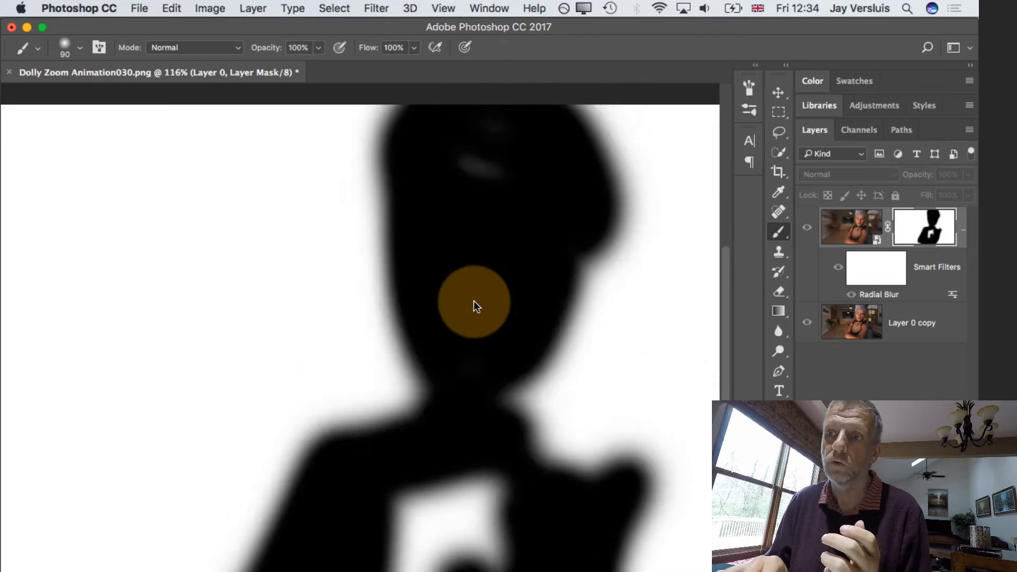
pyautogui.hscroll(3, 473, 301)
pyautogui.scroll(2, 474, 300)
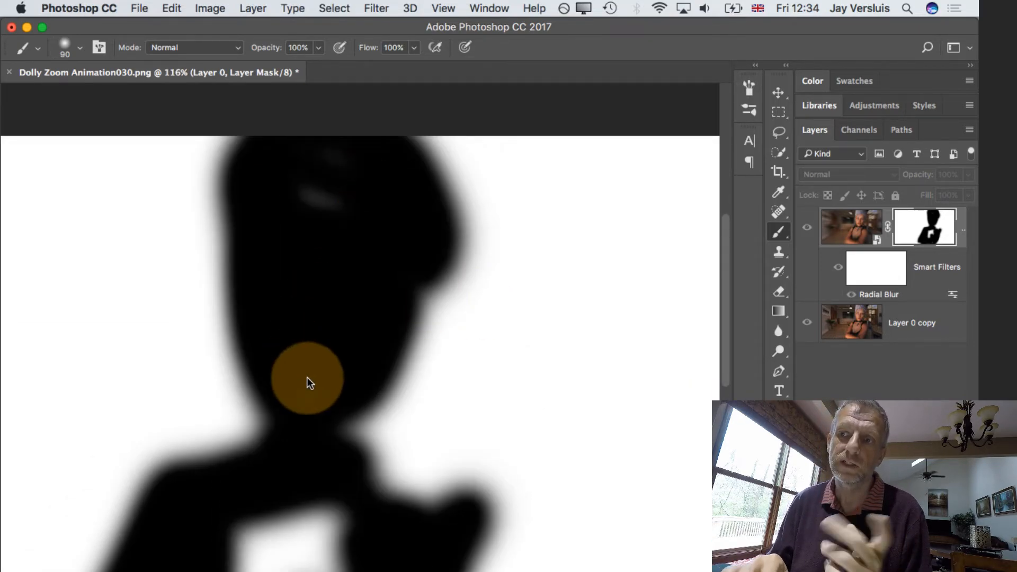
pyautogui.moveTo(322, 211); pyautogui.dragTo(354, 179)
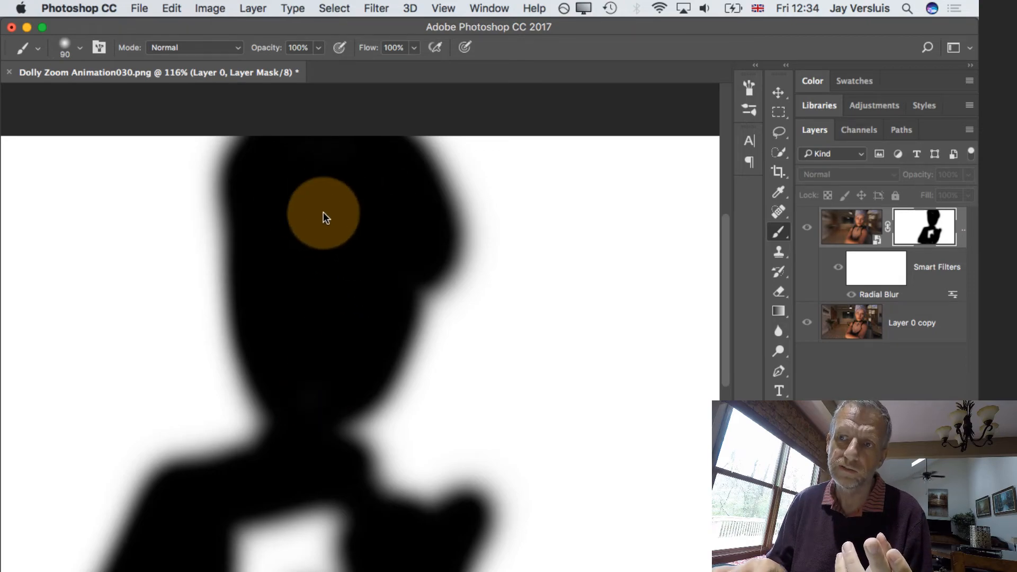
pyautogui.scroll(-10, 332, 230)
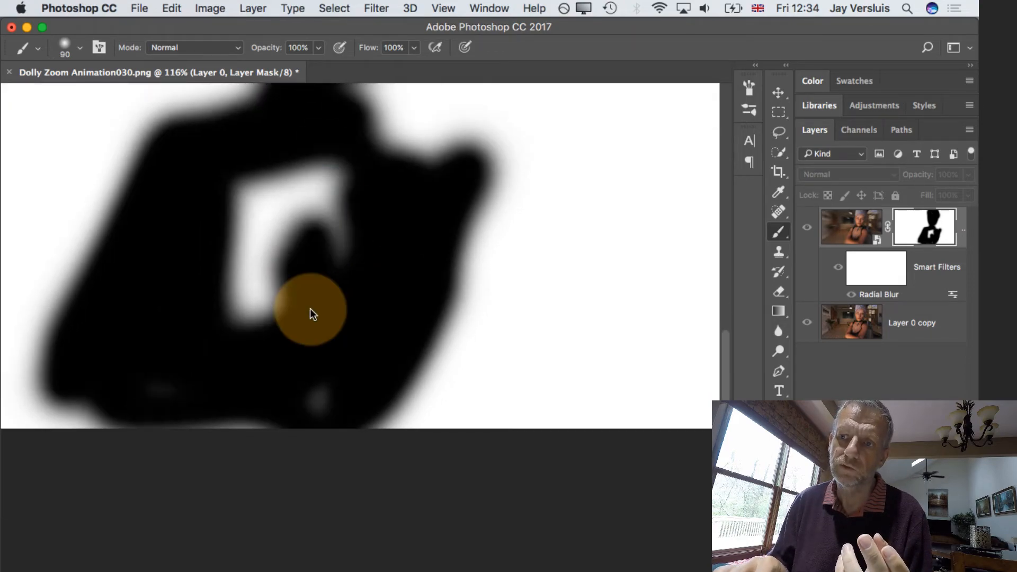
pyautogui.moveTo(244, 279)
pyautogui.mouseDown()
pyautogui.moveTo(339, 314)
pyautogui.moveTo(336, 196)
pyautogui.moveTo(281, 302)
pyautogui.moveTo(246, 216)
pyautogui.moveTo(329, 190)
pyautogui.moveTo(317, 185)
pyautogui.moveTo(257, 208)
pyautogui.moveTo(324, 367)
pyautogui.moveTo(311, 379)
pyautogui.moveTo(141, 376)
pyautogui.mouseUp()
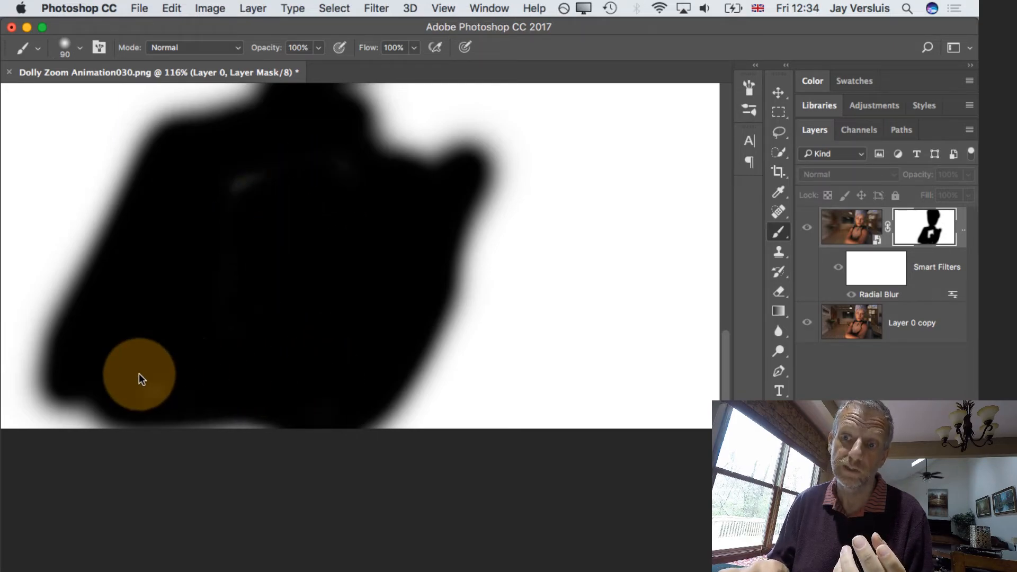
pyautogui.moveTo(300, 215)
pyautogui.mouseDown()
pyautogui.moveTo(233, 215)
pyautogui.moveTo(232, 230)
pyautogui.moveTo(281, 306)
pyautogui.moveTo(310, 239)
pyautogui.mouseUp()
# Return from the mask view to the normal composite image by selecting the layer's image thumbnail
pyautogui.scroll(-3, 304, 251)
pyautogui.scroll(5, 304, 251)
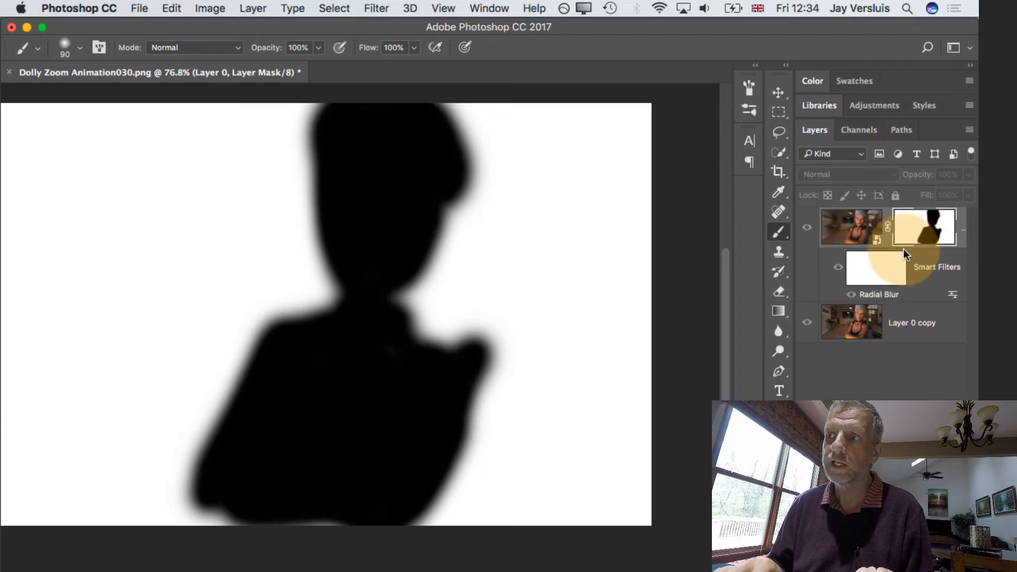
pyautogui.click(854, 218)
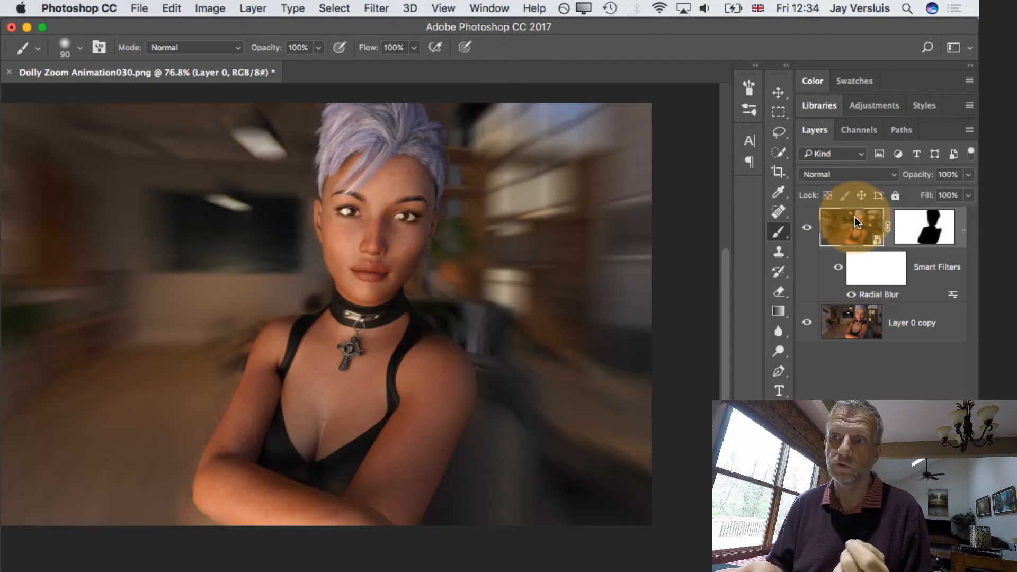